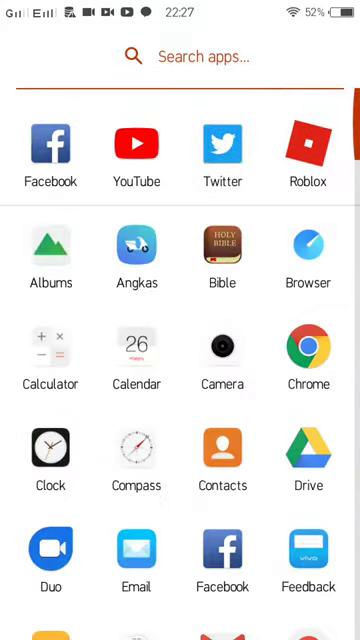
scroll(180, 350, "down", 3)
scroll(180, 350, "up", 1)
scroll(180, 350, "down", 2)
scroll(180, 350, "down", 3)
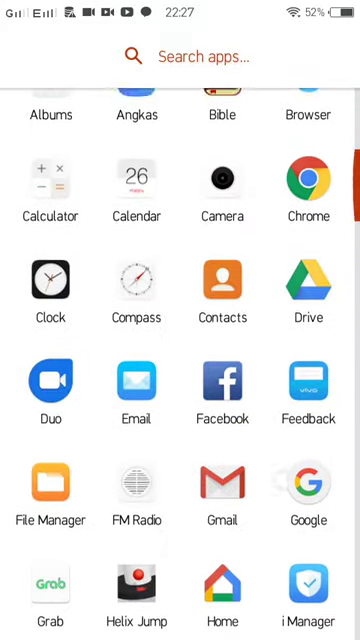
scroll(180, 350, "down", 1)
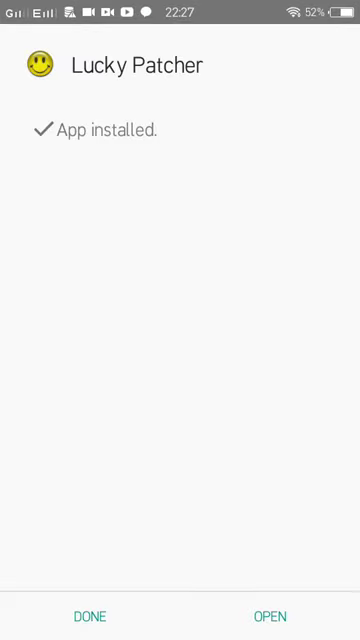
- Dismiss the Lucky Patcher 'App installed' confirmation to return to the APK folder
left_click(90, 616)
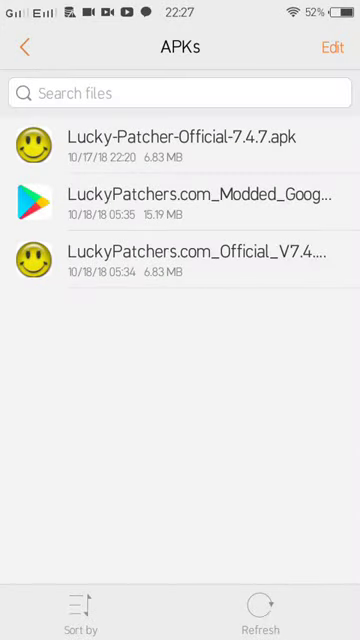
- Retry installing a Lucky Patcher APK, dismiss the 'App not installed' error, and reopen the app drawer
left_click(180, 202)
left_click(281, 616)
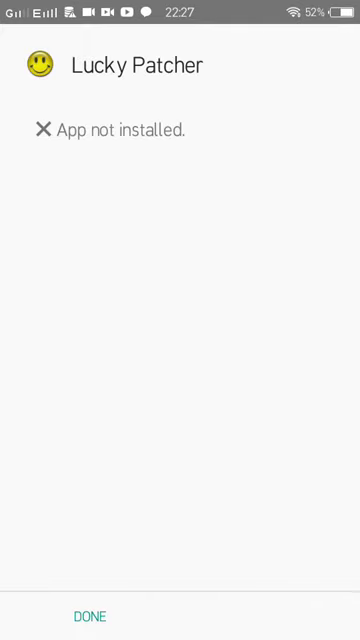
left_click(90, 616)
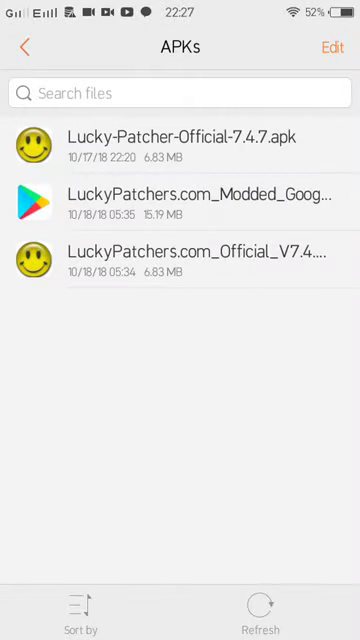
key("Home")
left_click(179, 609)
scroll(180, 350, "down", 4)
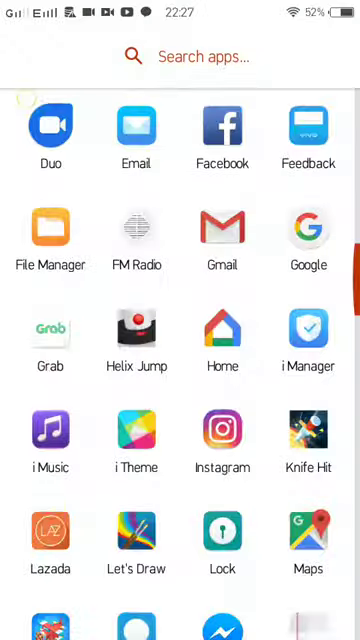
scroll(180, 350, "down", 5)
scroll(180, 350, "up", 10)
scroll(180, 350, "down", 6)
scroll(180, 350, "down", 6)
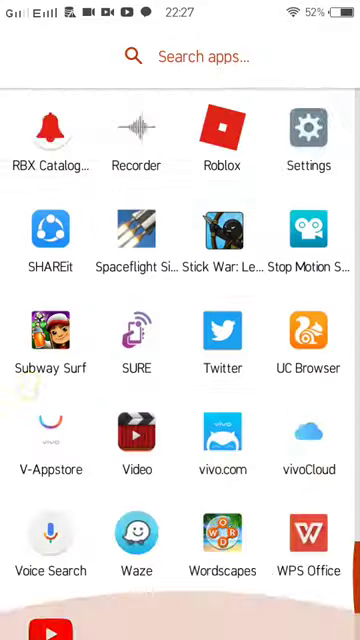
scroll(180, 350, "up", 6)
scroll(180, 350, "up", 2)
scroll(180, 350, "down", 5)
scroll(180, 350, "up", 3)
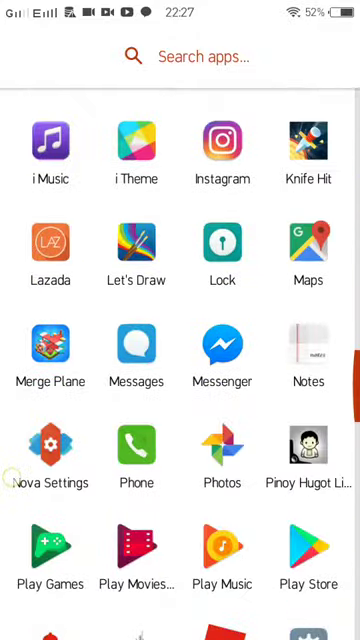
scroll(180, 350, "up", 5)
scroll(180, 350, "down", 10)
scroll(180, 350, "up", 4)
scroll(180, 350, "up", 5)
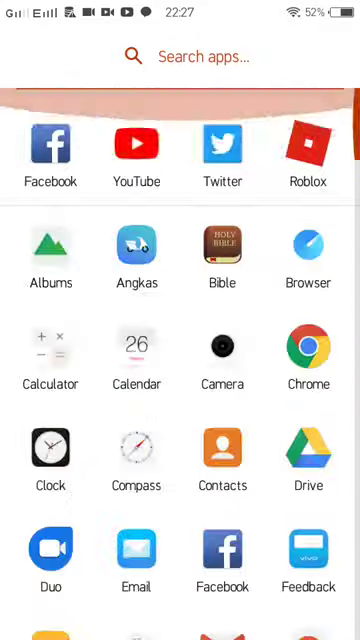
scroll(180, 350, "down", 6)
scroll(180, 350, "down", 5)
scroll(180, 350, "up", 6)
scroll(180, 350, "up", 5)
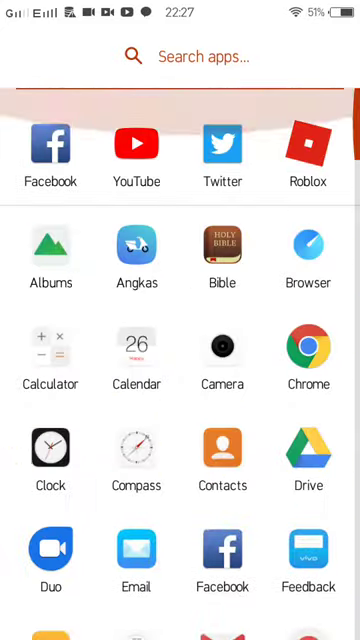
scroll(180, 350, "down", 8)
scroll(180, 350, "down", 4)
scroll(180, 350, "up", 6)
scroll(180, 350, "up", 4)
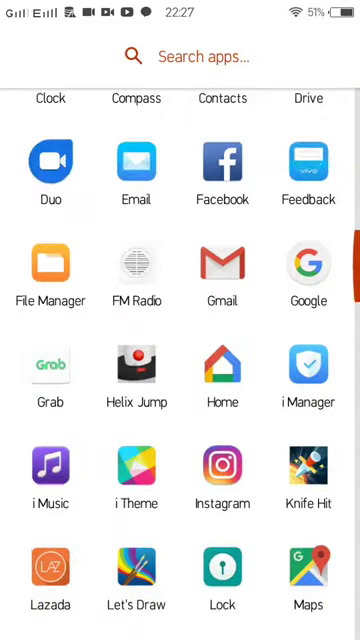
scroll(180, 350, "up", 4)
scroll(180, 350, "up", 2)
scroll(180, 350, "down", 10)
scroll(180, 350, "down", 8)
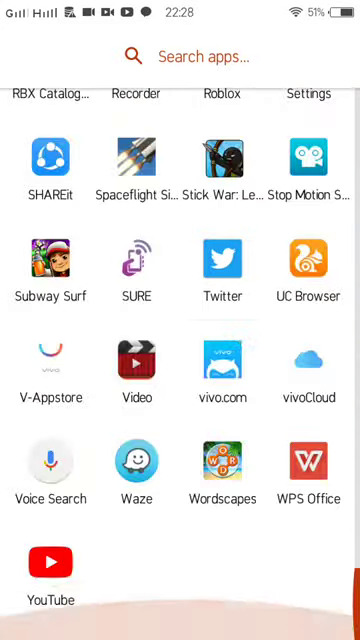
scroll(180, 350, "up", 8)
scroll(180, 350, "up", 4)
scroll(180, 350, "down", 1)
scroll(180, 350, "down", 12)
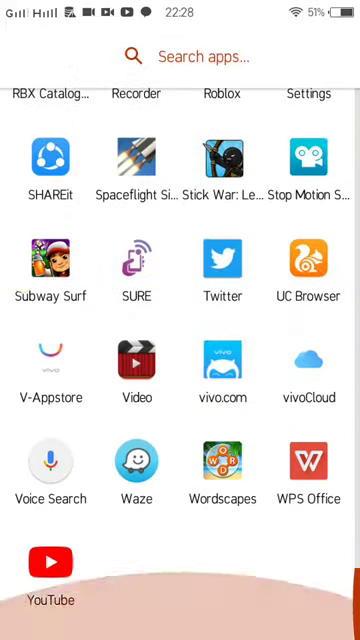
scroll(180, 350, "up", 2)
scroll(180, 350, "up", 2)
scroll(180, 350, "down", 4)
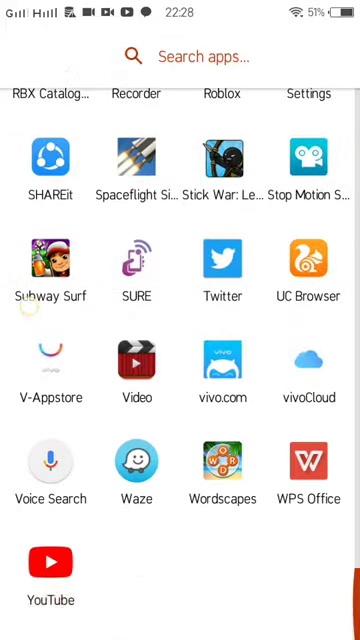
scroll(180, 350, "up", 10)
scroll(180, 350, "down", 2)
scroll(180, 350, "down", 2)
scroll(180, 350, "down", 3)
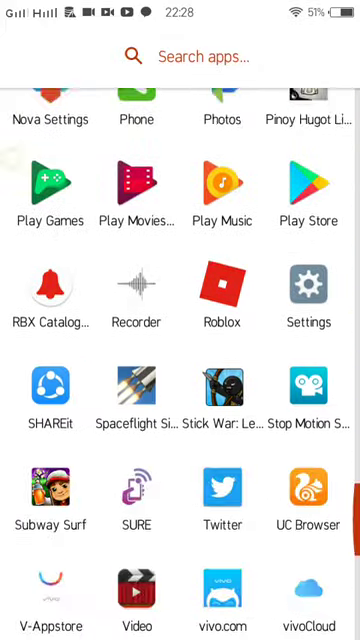
scroll(180, 350, "down", 4)
scroll(180, 350, "down", 1)
scroll(180, 350, "up", 5)
scroll(180, 350, "up", 8)
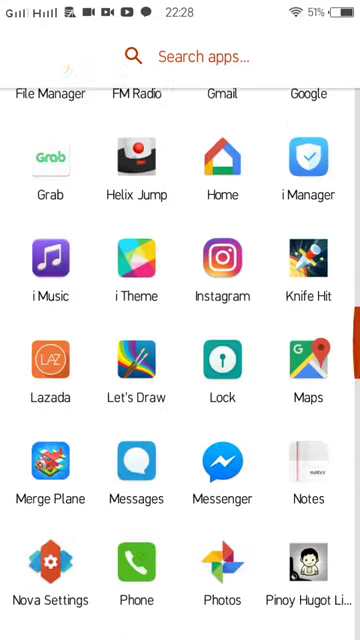
scroll(180, 350, "up", 4)
scroll(180, 350, "up", 3)
scroll(180, 350, "down", 4)
scroll(180, 350, "down", 4)
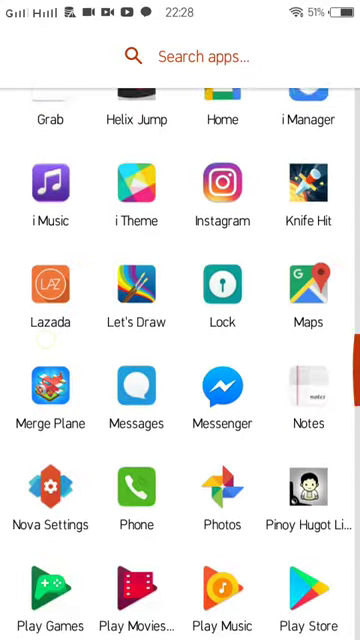
scroll(180, 350, "down", 5)
scroll(180, 350, "down", 1)
- Open Settings, visit the Phone call settings, and return to the main Settings list
left_click(308, 370)
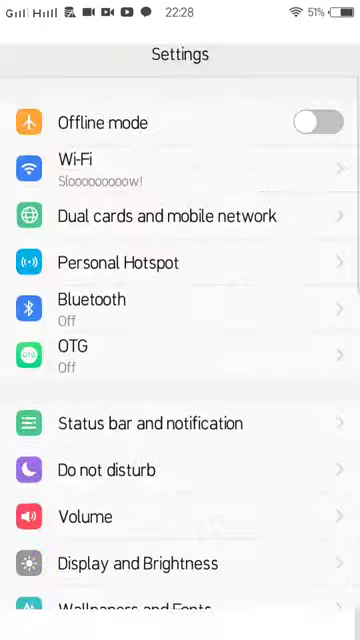
scroll(180, 350, "down", 5)
scroll(180, 350, "down", 6)
scroll(180, 350, "up", 1)
scroll(180, 350, "up", 4)
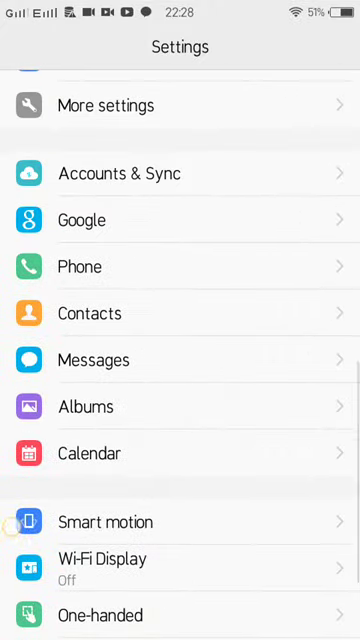
left_click(180, 266)
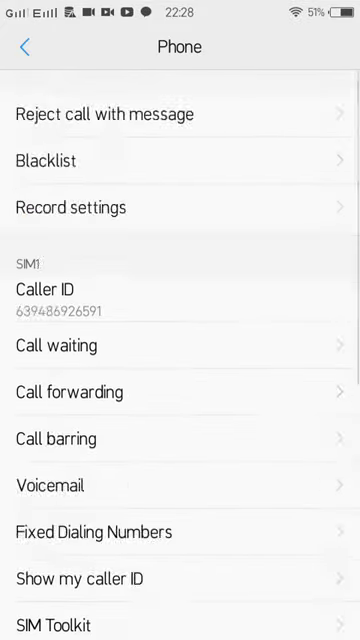
scroll(180, 350, "down", 3)
scroll(180, 350, "down", 1)
scroll(180, 350, "up", 3)
scroll(180, 350, "up", 2)
scroll(180, 350, "up", 1)
left_click(24, 47)
scroll(180, 350, "down", 1)
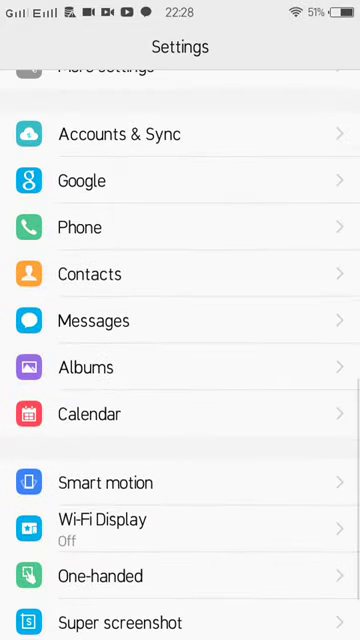
- Open Google settings, then its Security page showing Google Play Protect, reopening it once
left_click(82, 230)
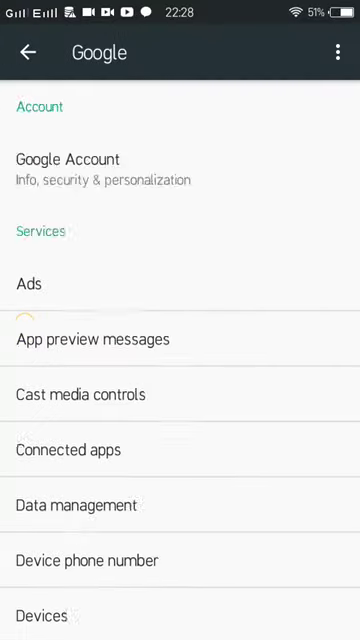
scroll(180, 350, "down", 3)
scroll(180, 350, "down", 3)
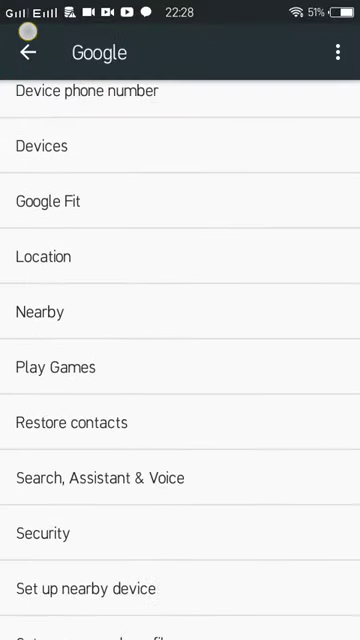
left_click(245, 470)
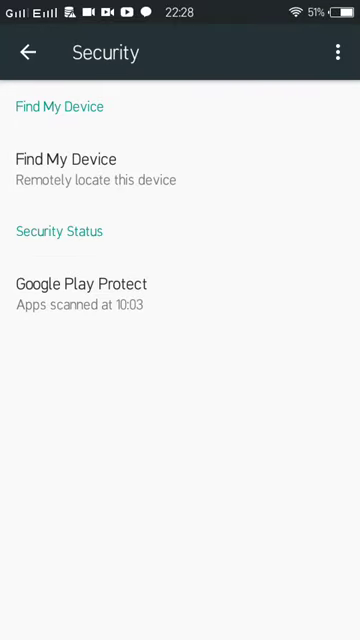
left_click(27, 50)
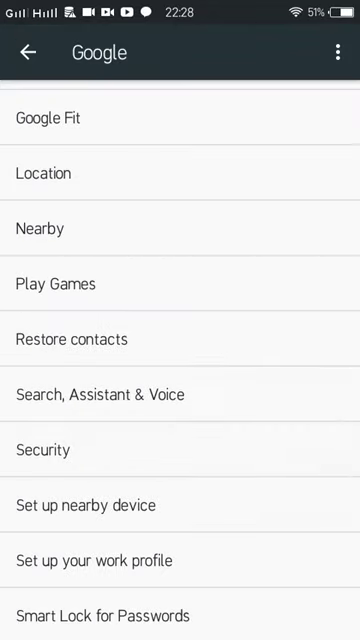
left_click(35, 460)
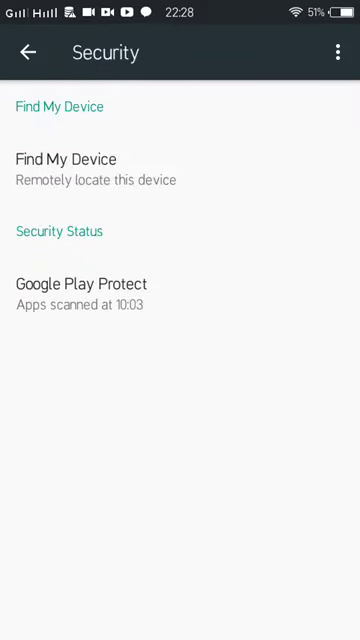
- Switch off Play Protect's 'Scan device for security threats' and confirm with OK
left_click(80, 294)
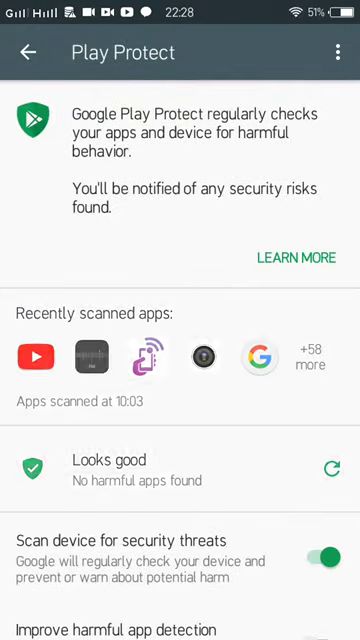
scroll(180, 400, "down", 1)
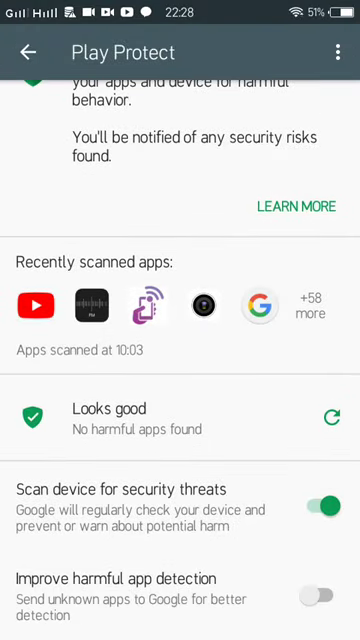
left_click(326, 507)
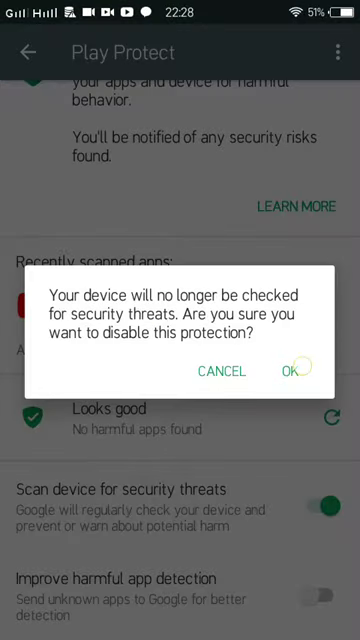
left_click(291, 371)
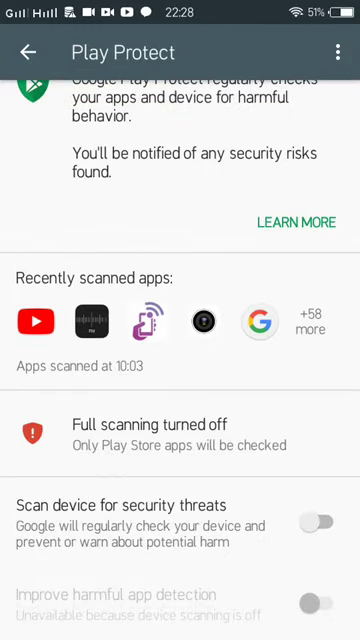
- Return to File Manager's APKs folder through the home screen and Recents
key("Home")
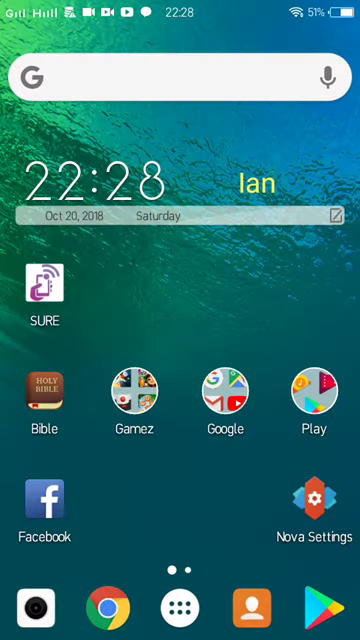
key("alt+Tab")
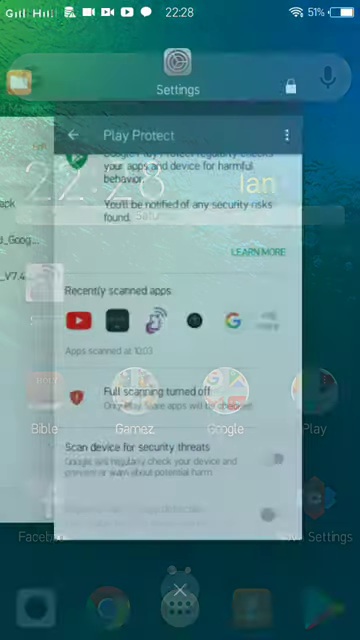
left_click_drag(100, 300, 260, 300)
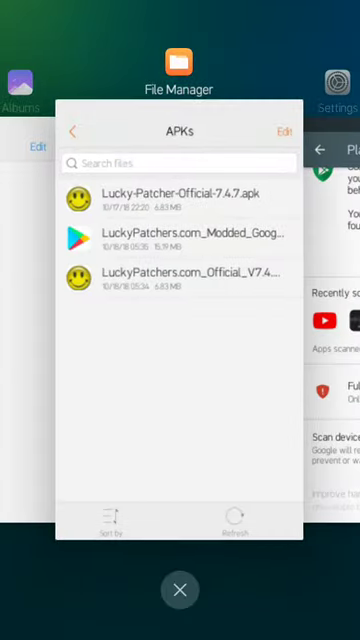
left_click(179, 320)
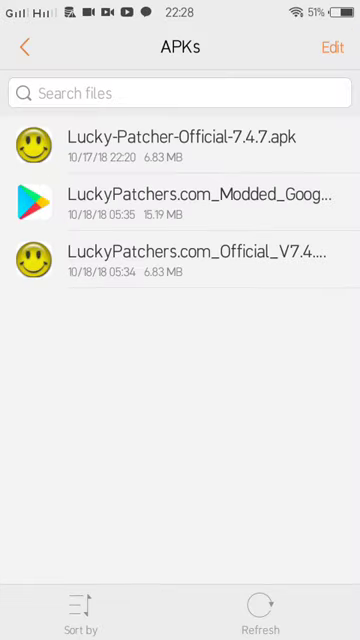
- Install Lucky-Patcher-Official-7.4.7.apk and open Lucky Patcher once installed
left_click(180, 145)
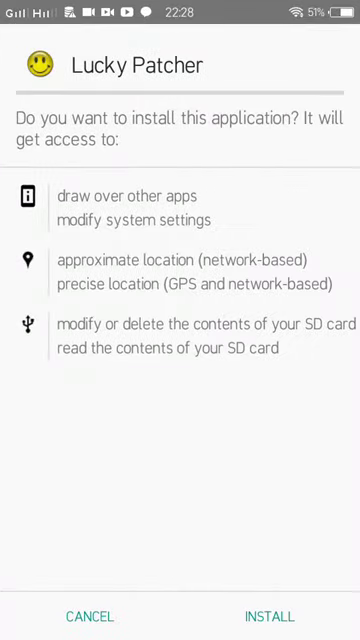
left_click(266, 616)
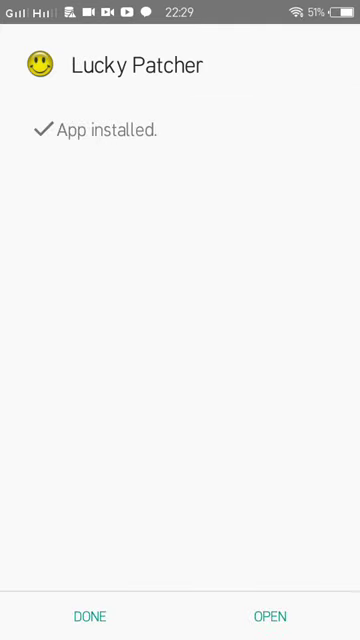
left_click(270, 616)
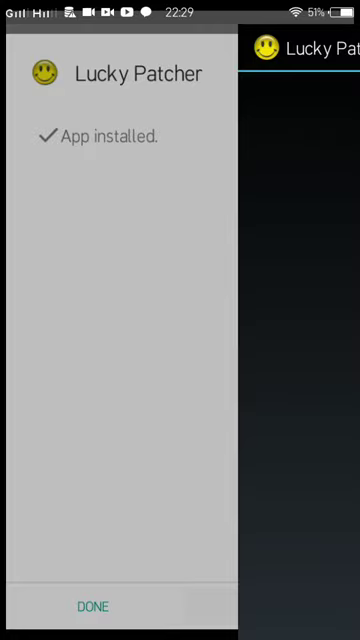